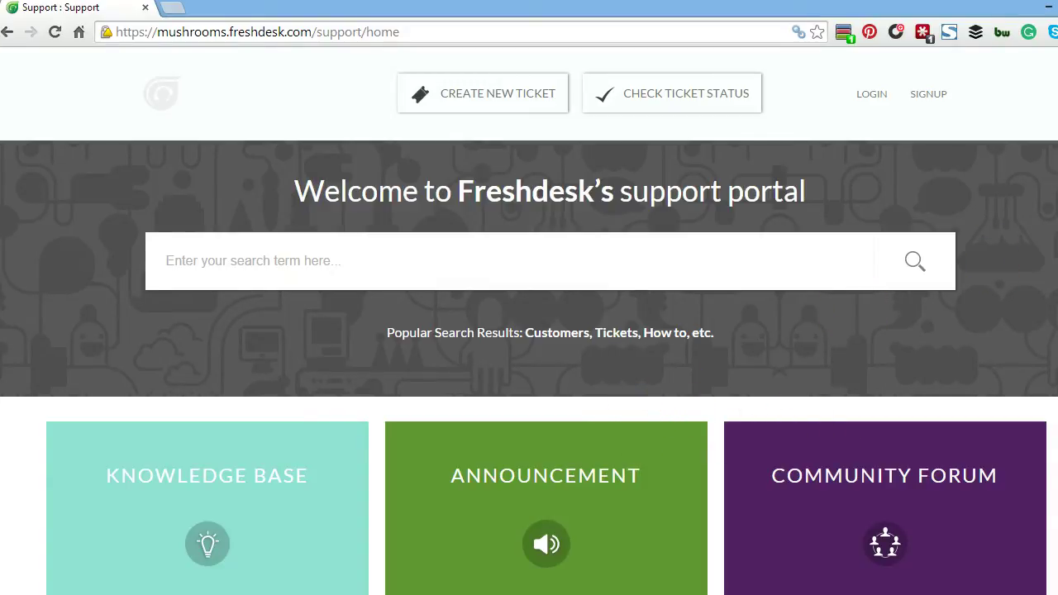
# Step: Open the Knowledge Base from the support portal home, look through its solution folders, and return to the home page
pyautogui.scroll(-2, 529, 321)
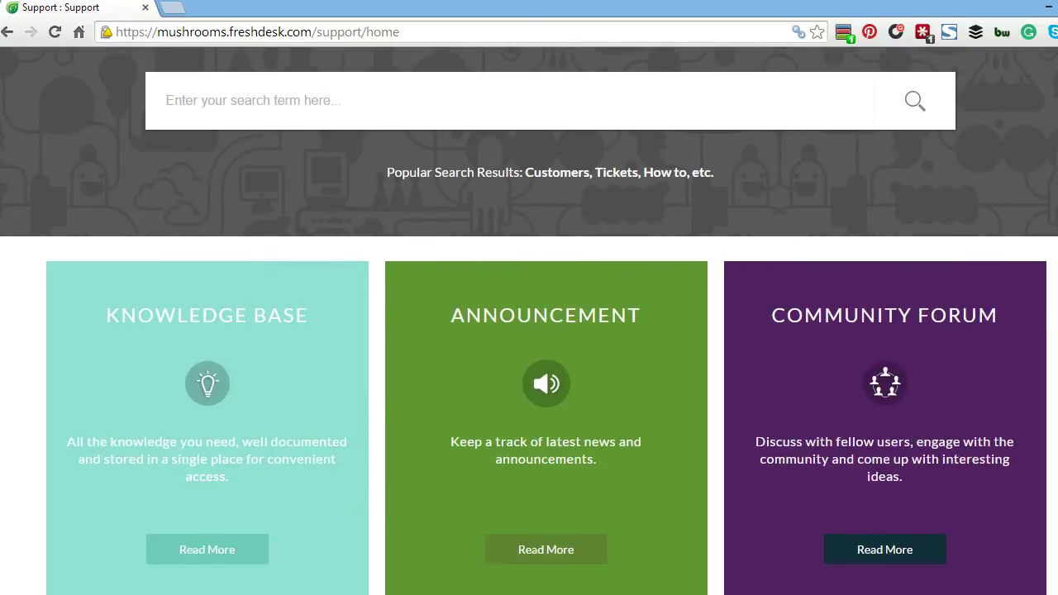
pyautogui.scroll(-1, 529, 321)
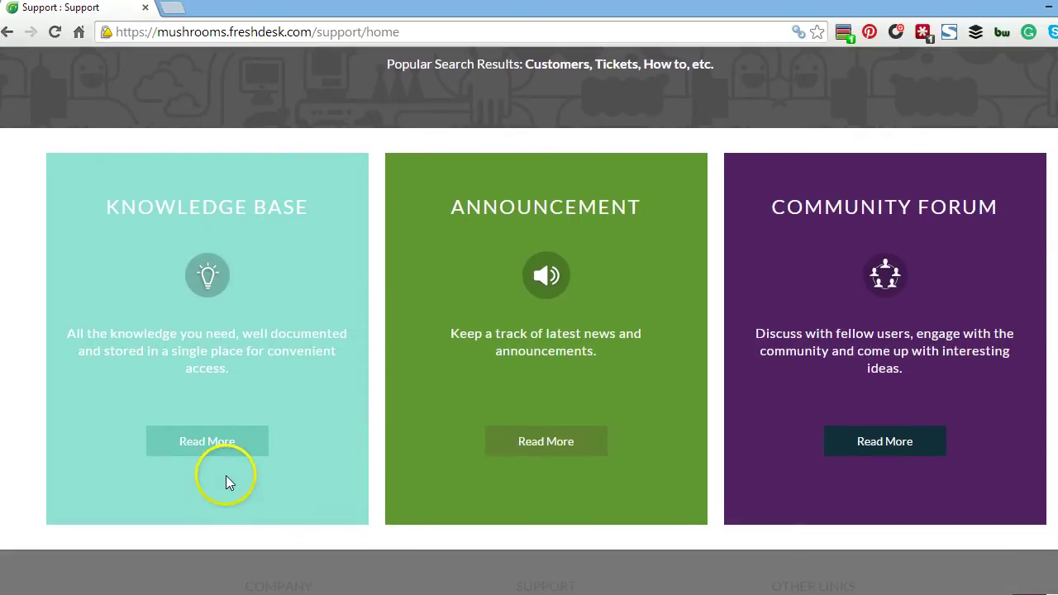
pyautogui.click(200, 443)
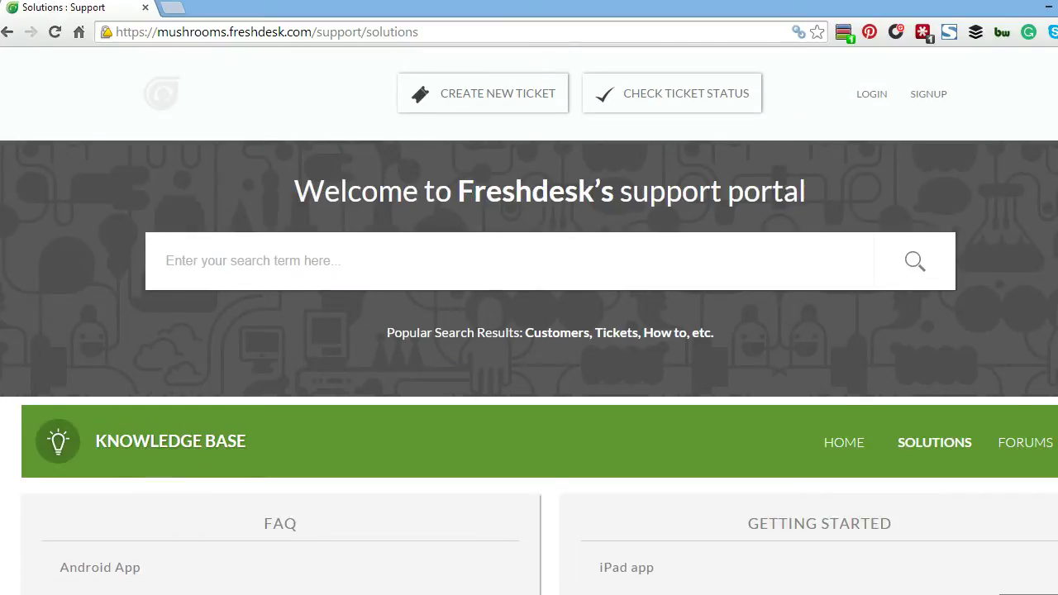
pyautogui.scroll(-4, 529, 320)
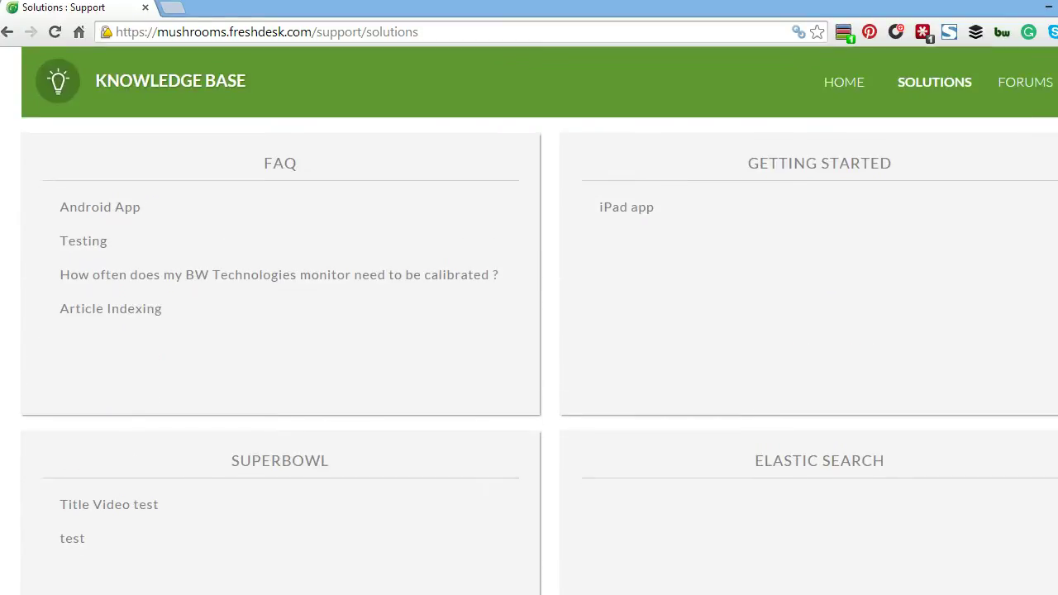
pyautogui.click(9, 35)
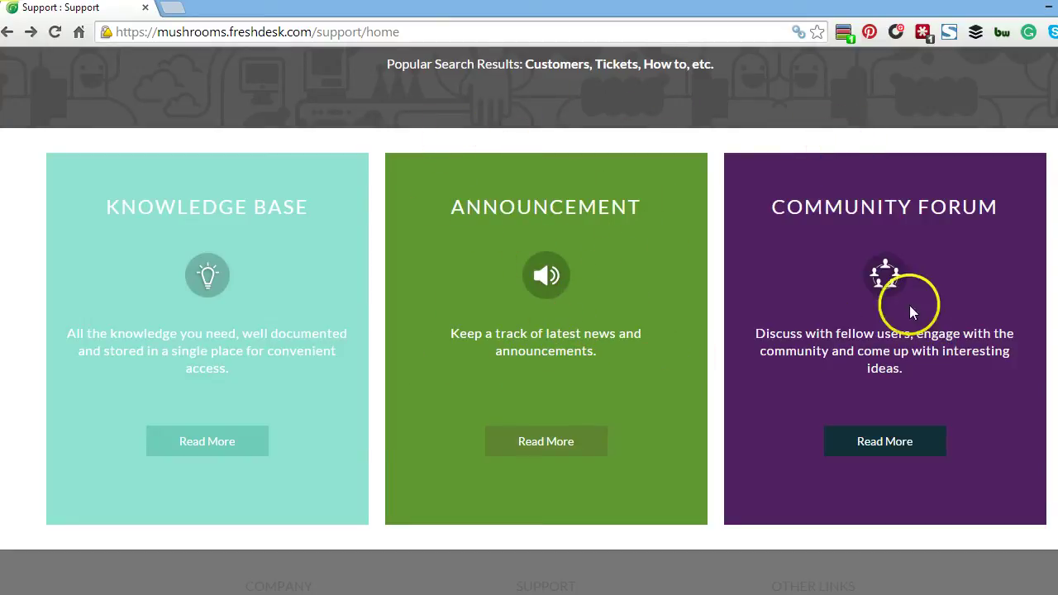
# Step: Open the Community Forum from the portal home, look through its forum categories and topics, and return to the home page
pyautogui.click(870, 451)
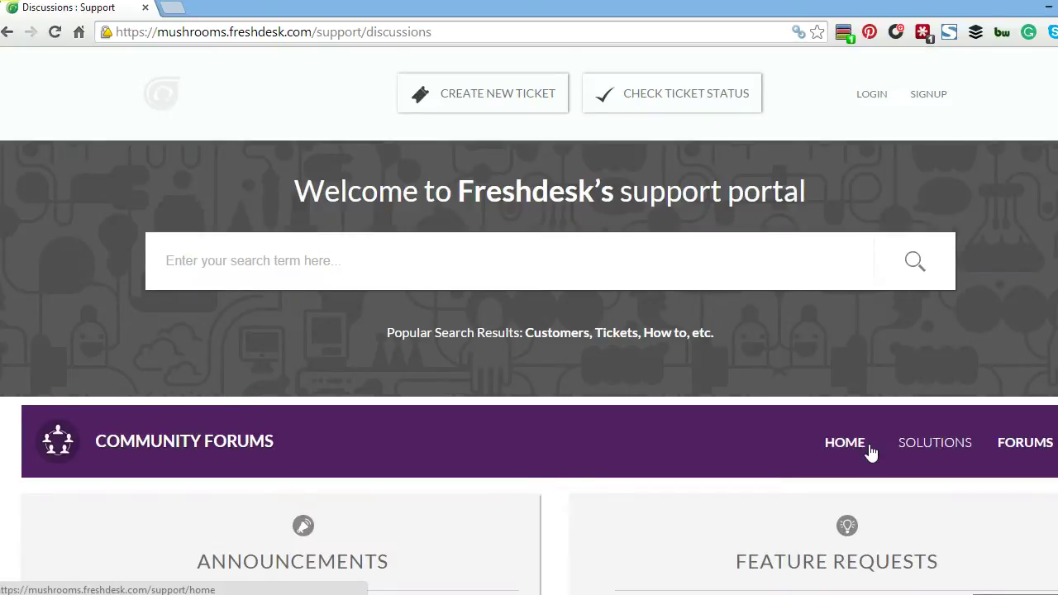
pyautogui.scroll(-5, 870, 451)
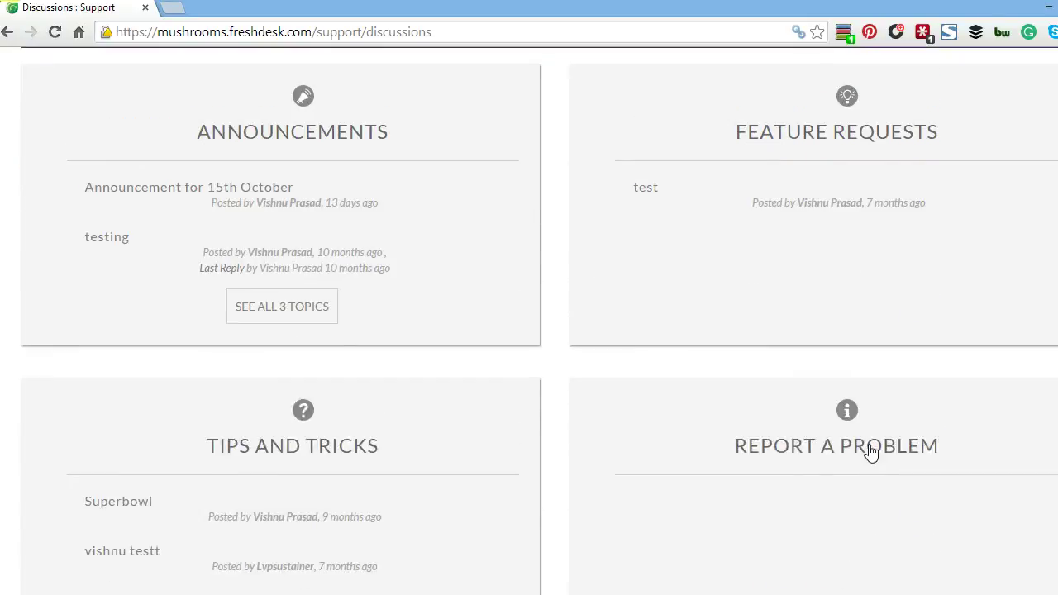
pyautogui.scroll(1, 870, 451)
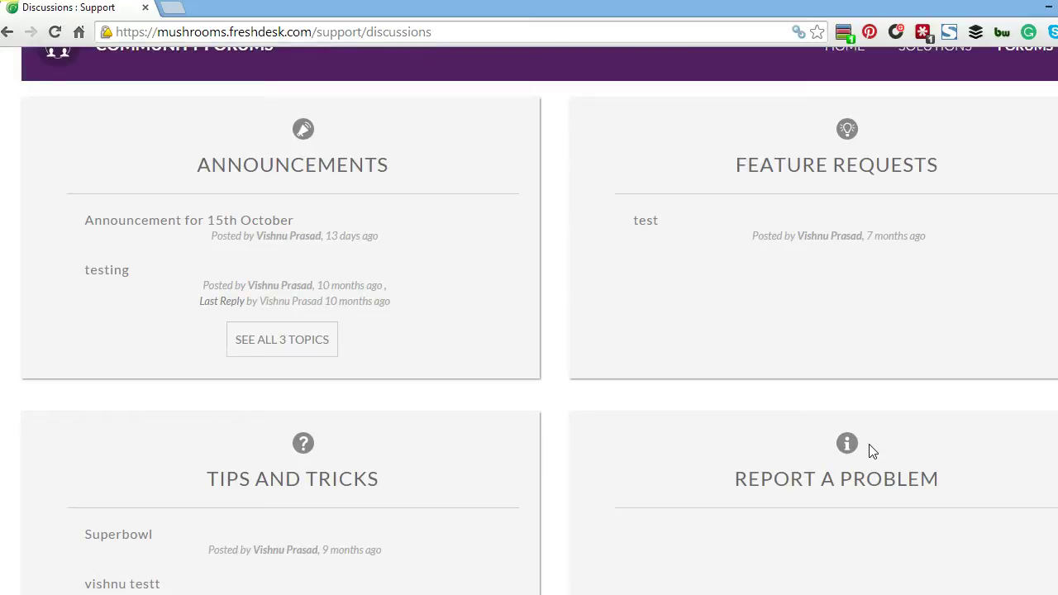
pyautogui.scroll(-3, 870, 451)
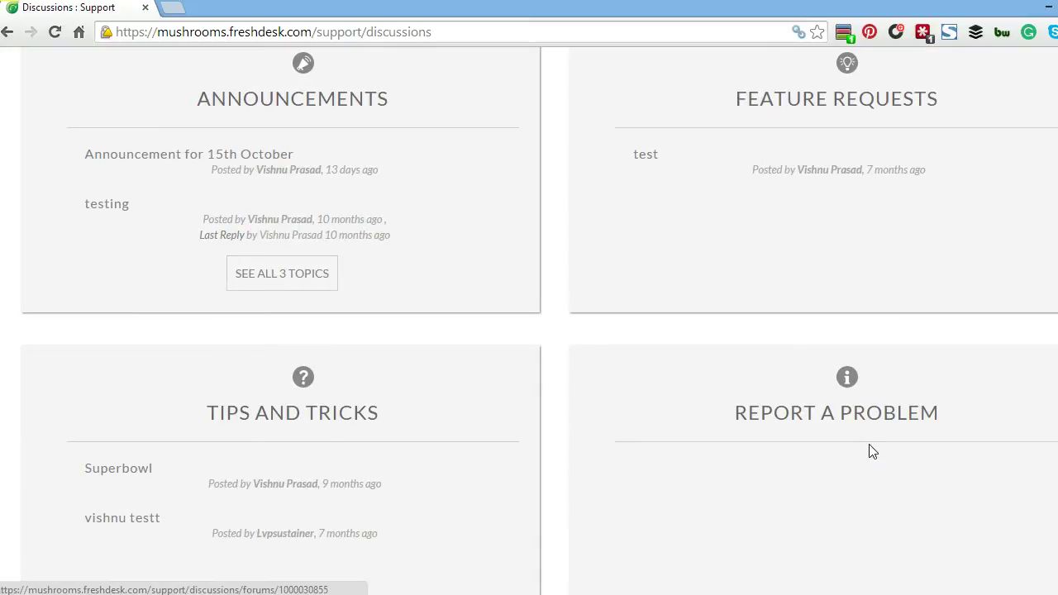
pyautogui.scroll(-3, 869, 451)
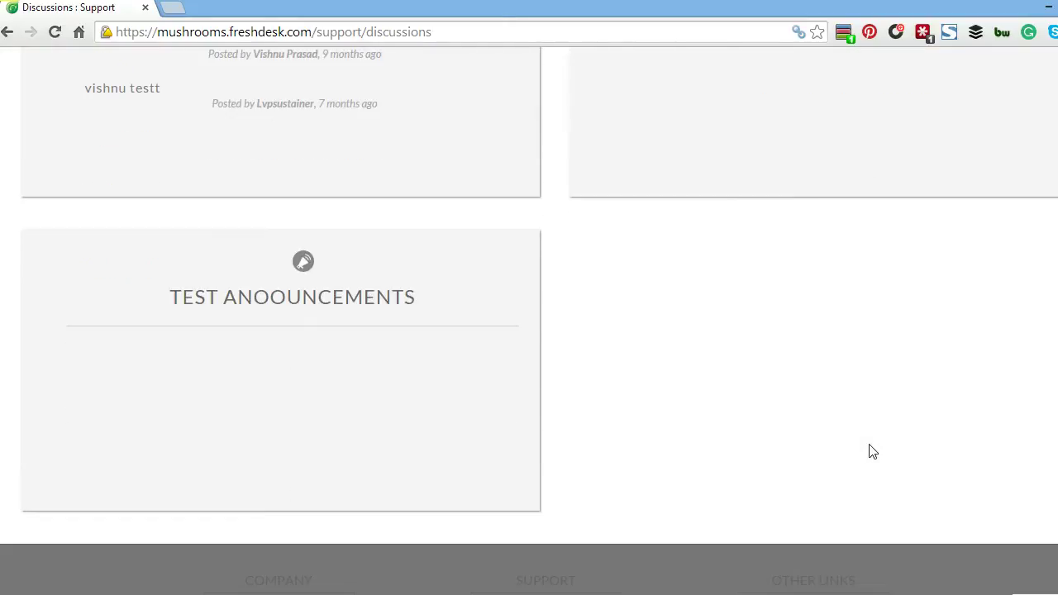
pyautogui.scroll(5, 870, 451)
pyautogui.scroll(4, 870, 451)
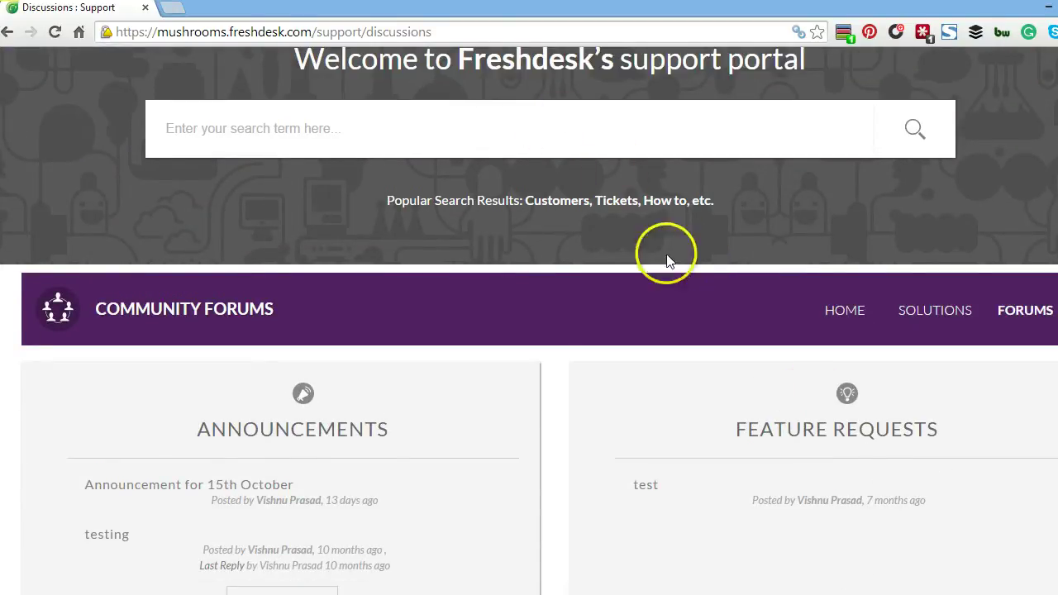
pyautogui.click(8, 36)
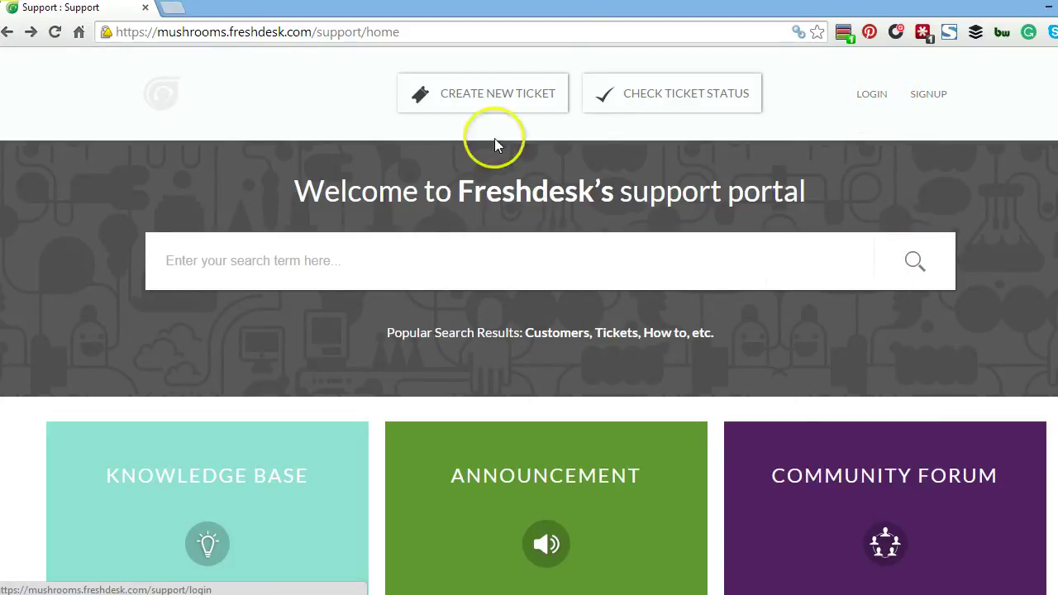
# Step: Log in to the support portal with the prefilled account credentials and dismiss the offer to save the password
pyautogui.moveTo(156, 31); pyautogui.dragTo(260, 55)
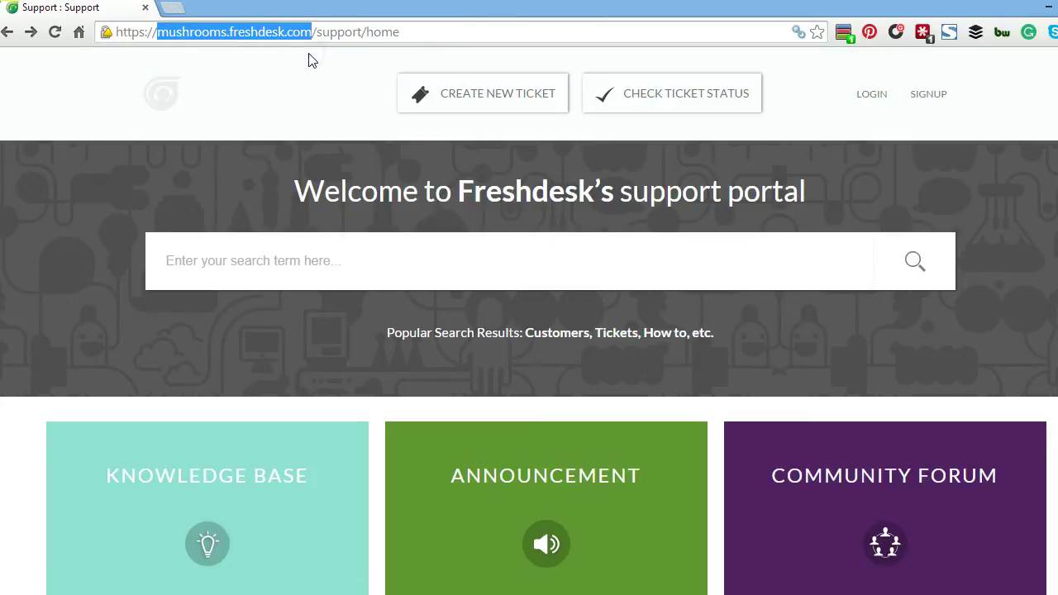
pyautogui.click(868, 98)
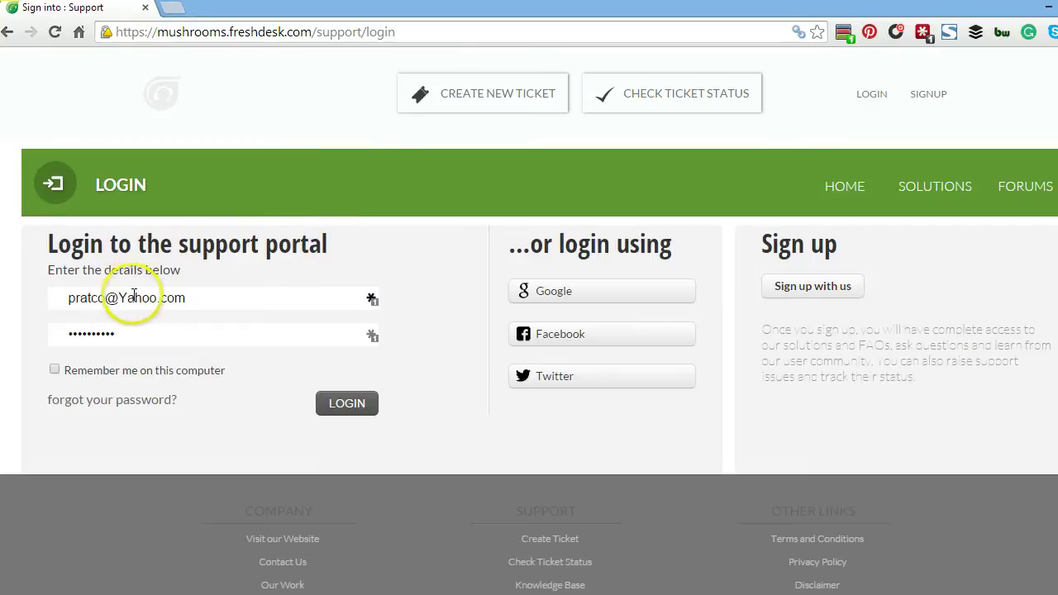
pyautogui.click(338, 403)
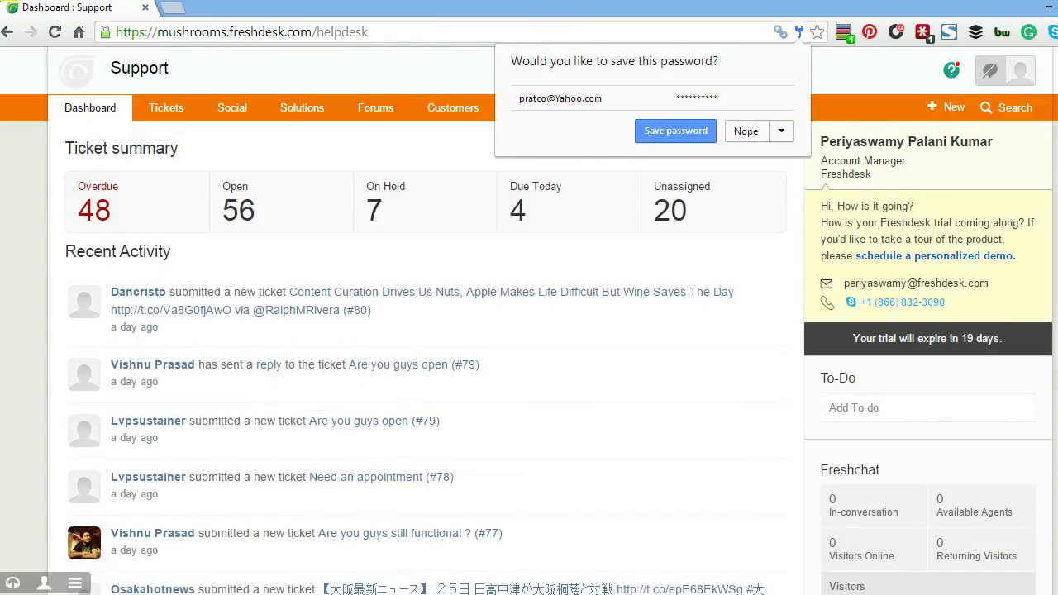
pyautogui.click(42, 189)
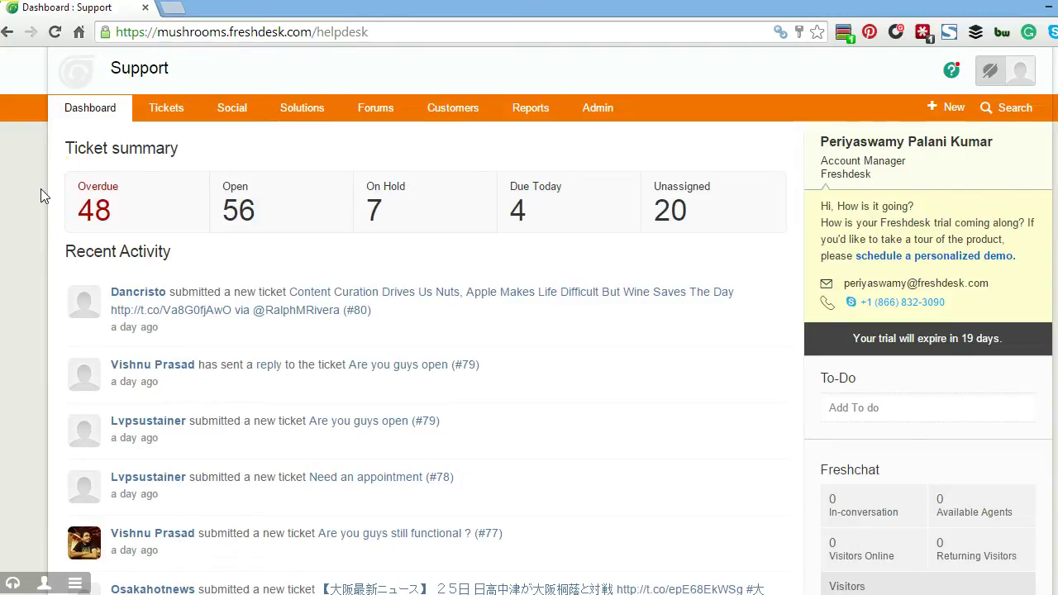
pyautogui.click(574, 29)
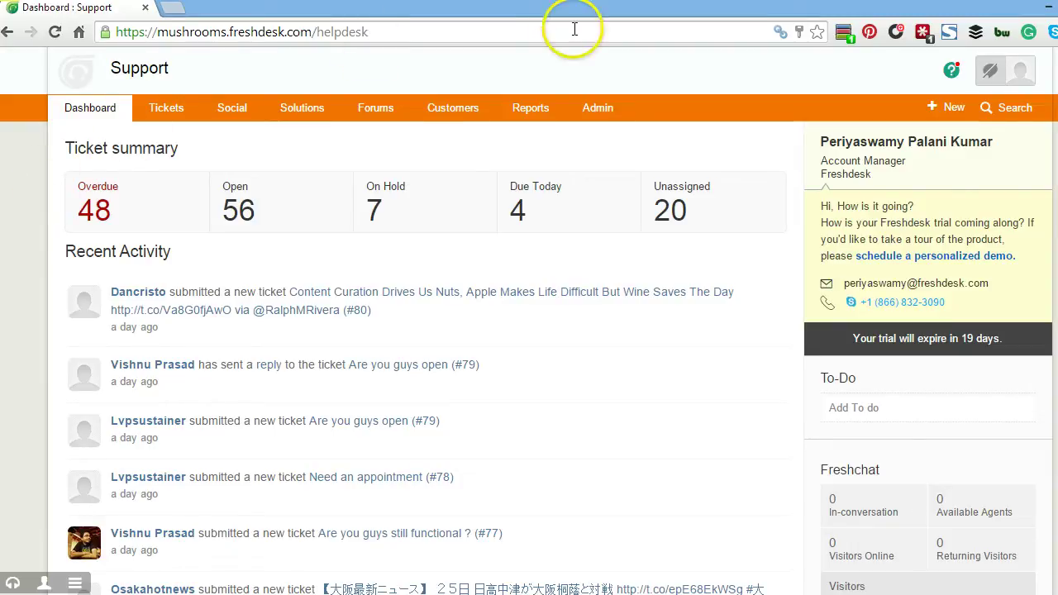
# Step: Open the Email support channel in the admin settings and view the new support email form, cancelling without saving
pyautogui.click(596, 109)
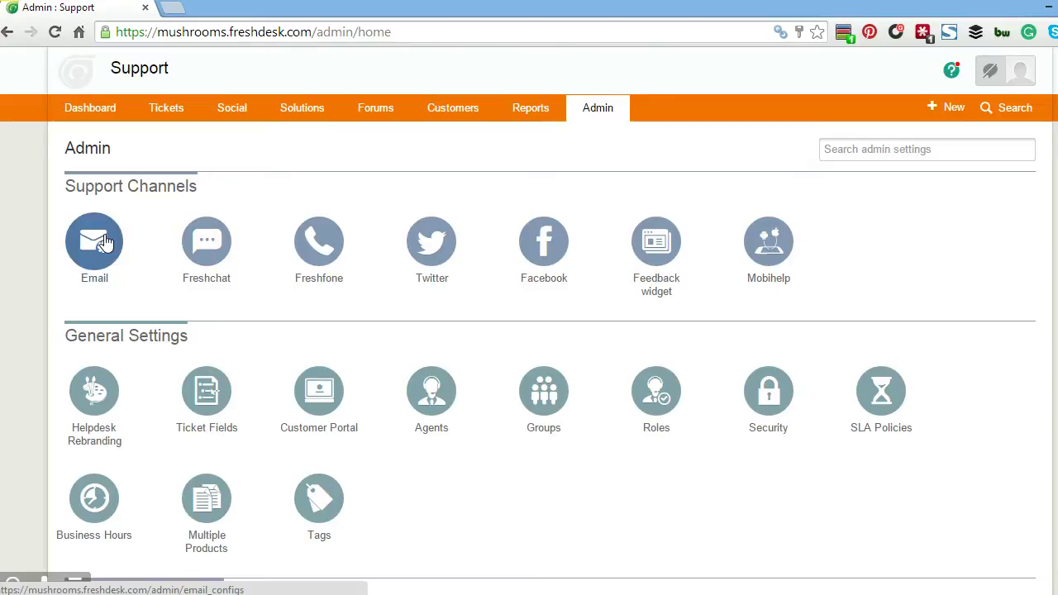
pyautogui.click(105, 239)
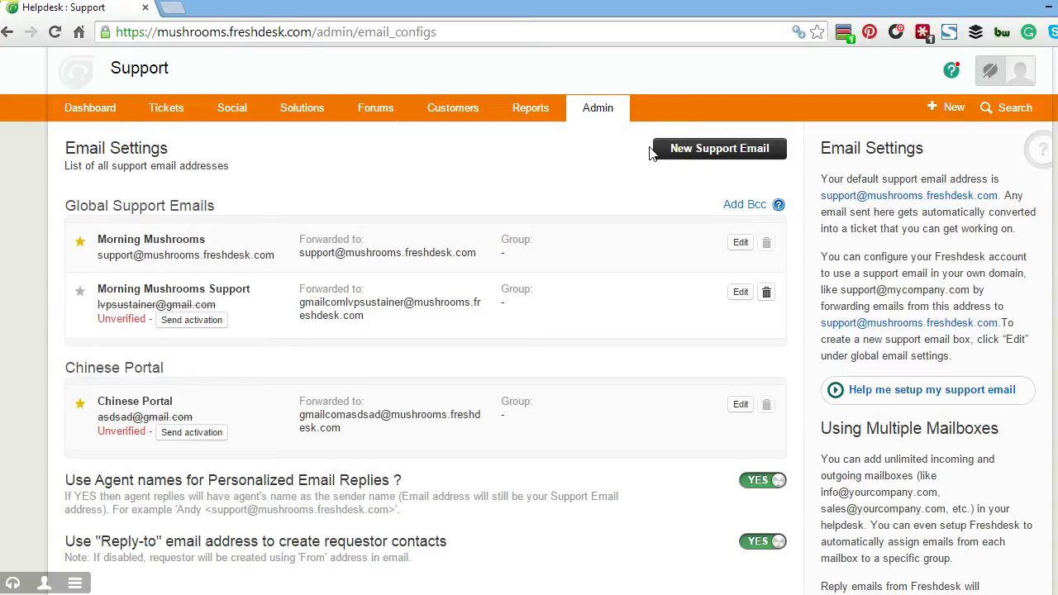
pyautogui.click(691, 152)
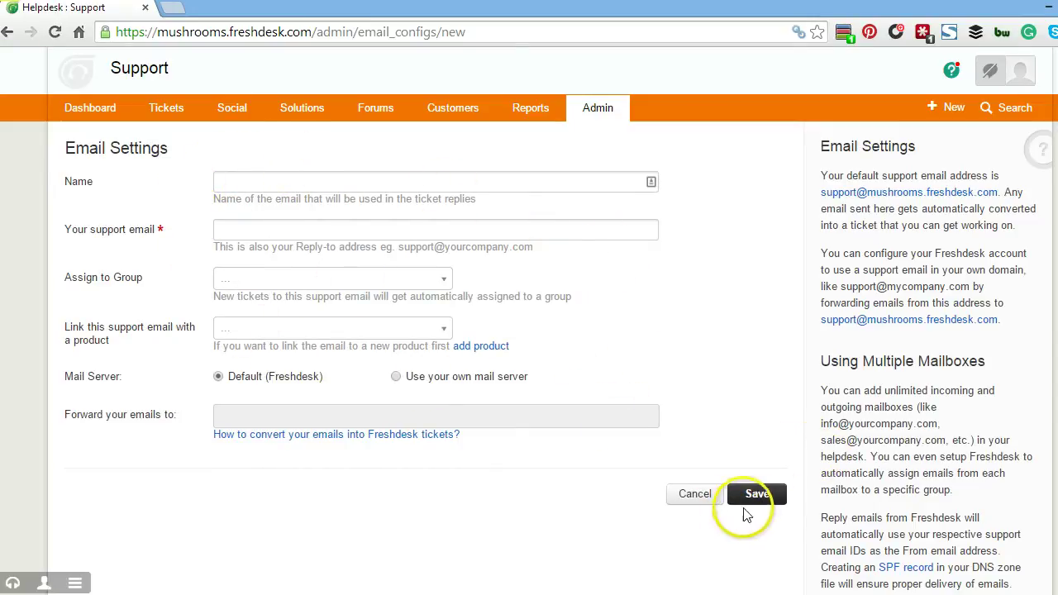
pyautogui.click(699, 490)
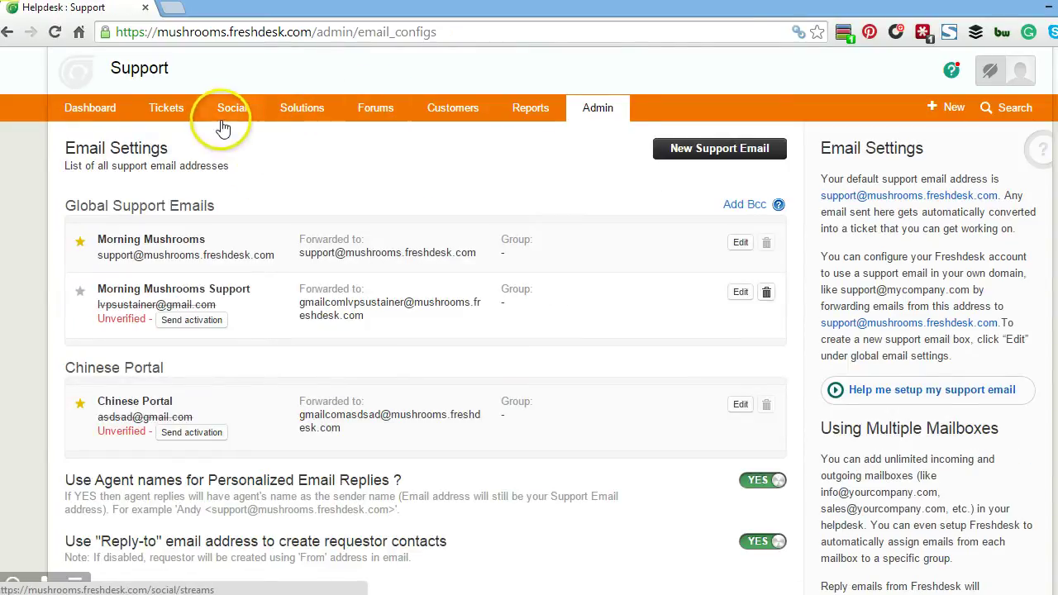
# Step: Open the Solutions area and view the form for adding a folder to the General category, cancelling without saving
pyautogui.click(294, 113)
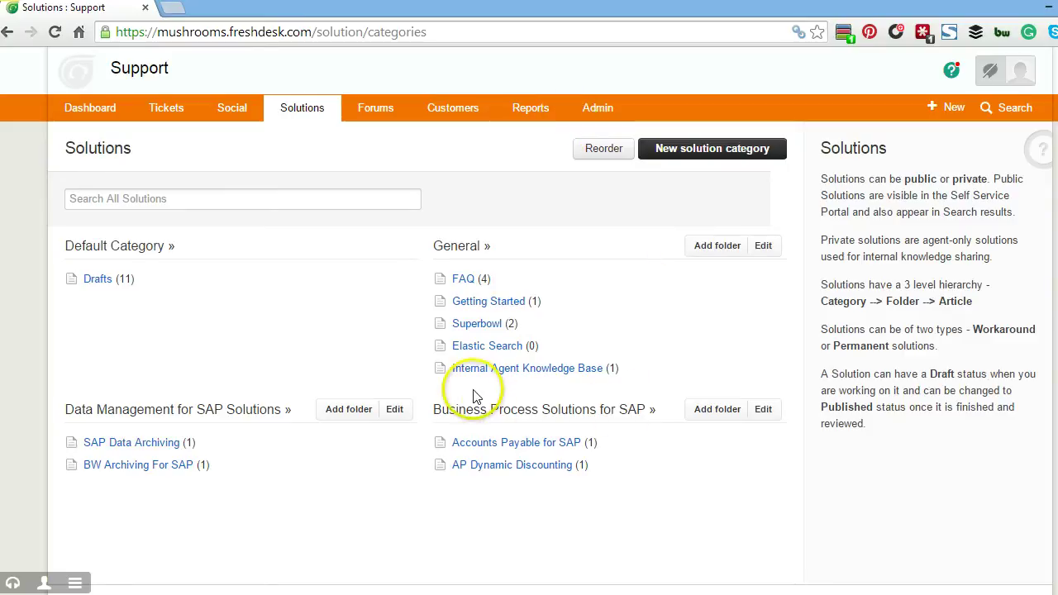
pyautogui.click(709, 248)
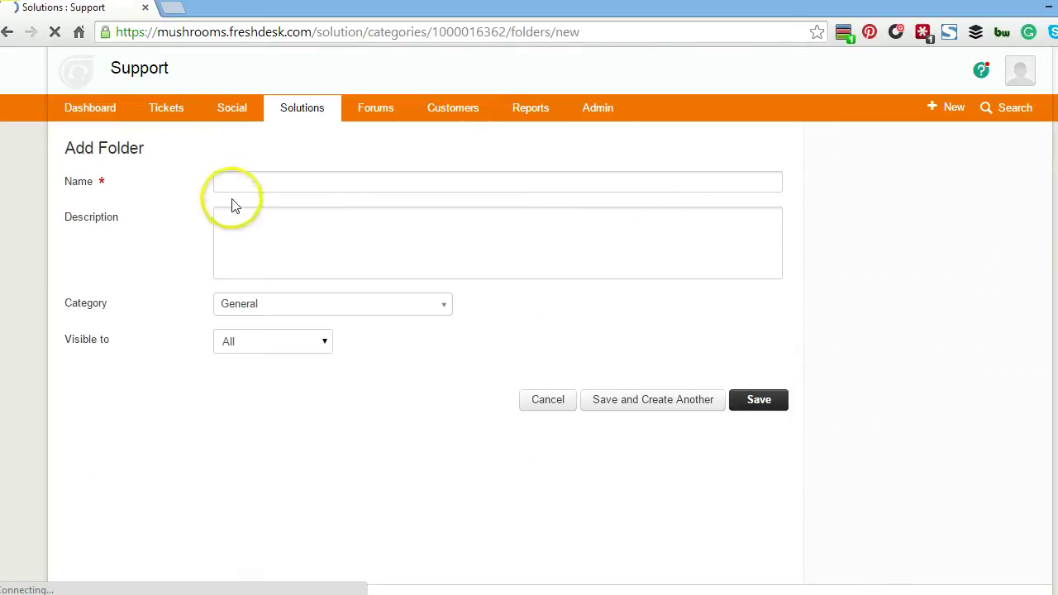
pyautogui.click(280, 183)
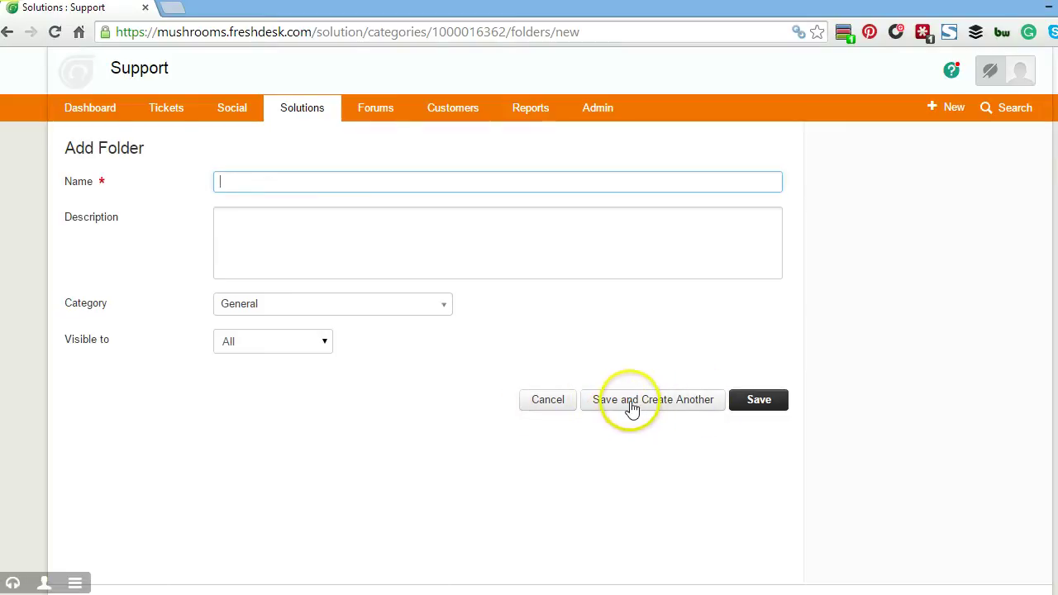
pyautogui.click(550, 400)
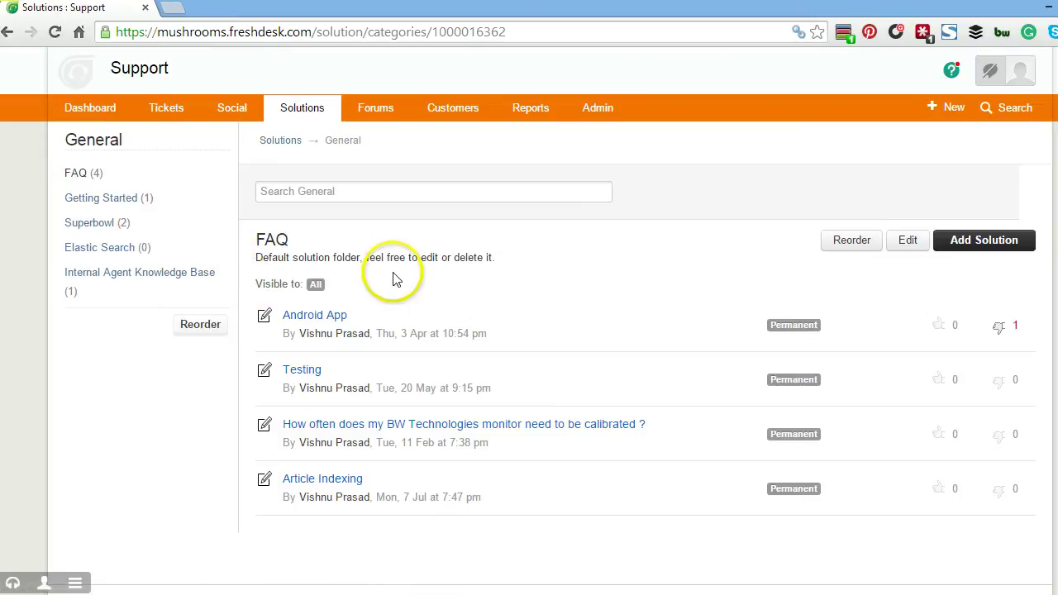
# Step: Return to the solutions overview and view the General category's name and description in its edit form, cancelling without saving
pyautogui.click(283, 109)
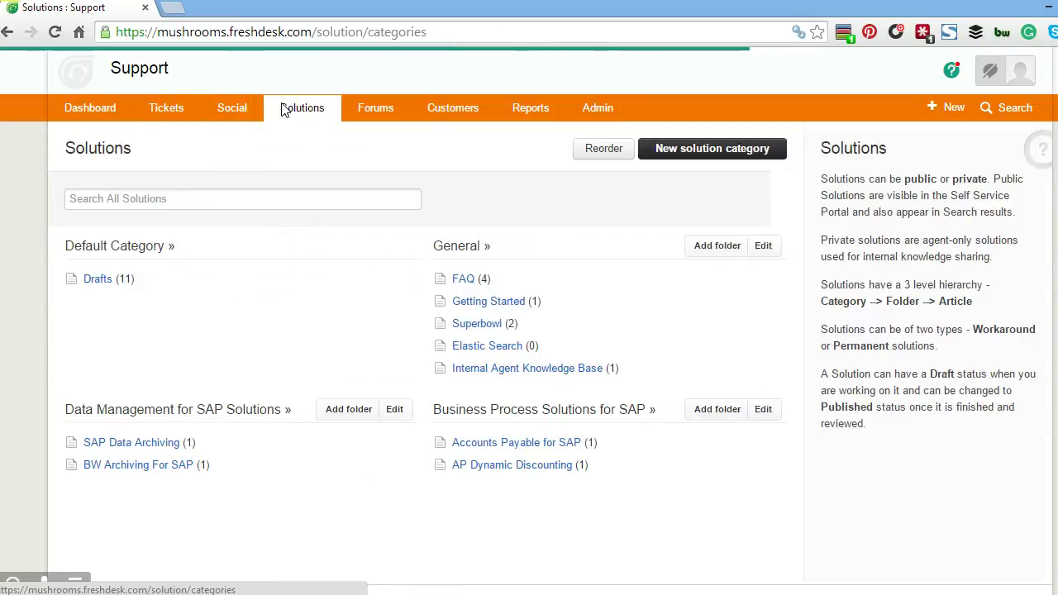
pyautogui.click(760, 246)
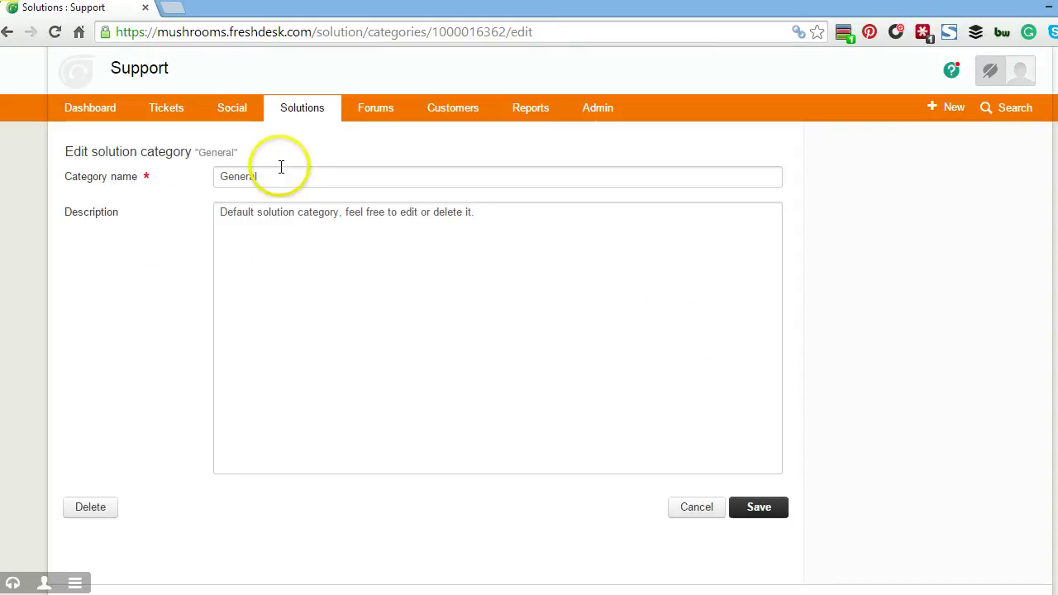
pyautogui.moveTo(281, 167); pyautogui.dragTo(173, 170)
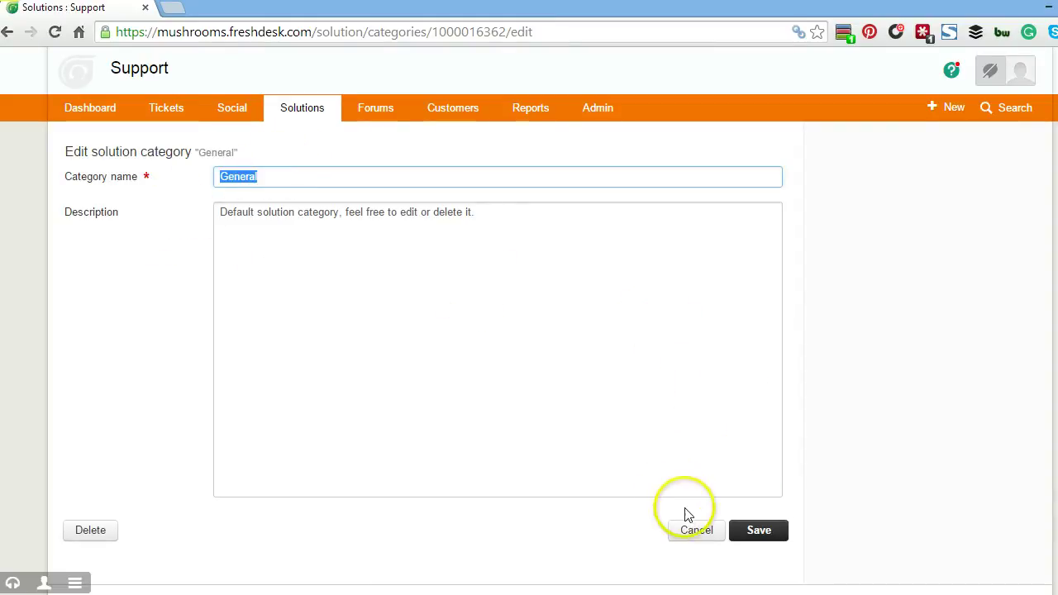
pyautogui.click(692, 526)
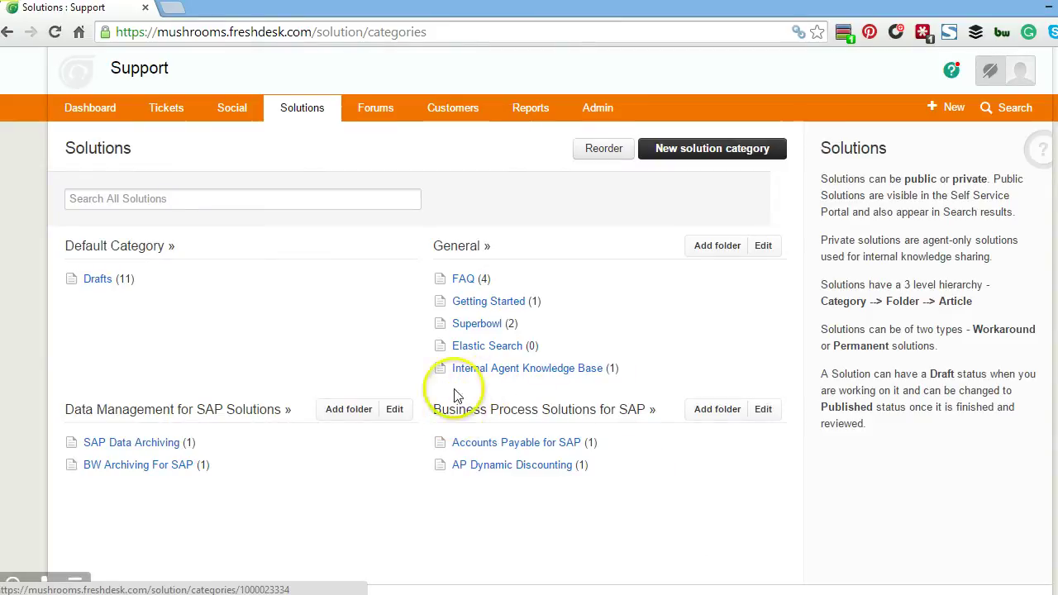
# Step: Open the FAQ folder in the General category and try to add a solution to it
pyautogui.click(473, 283)
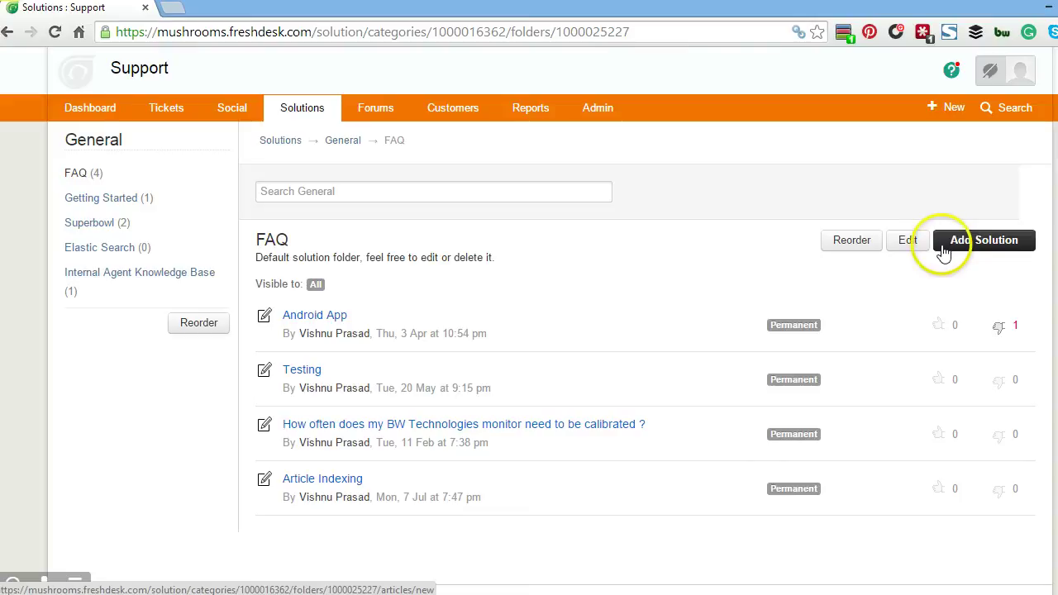
pyautogui.click(943, 252)
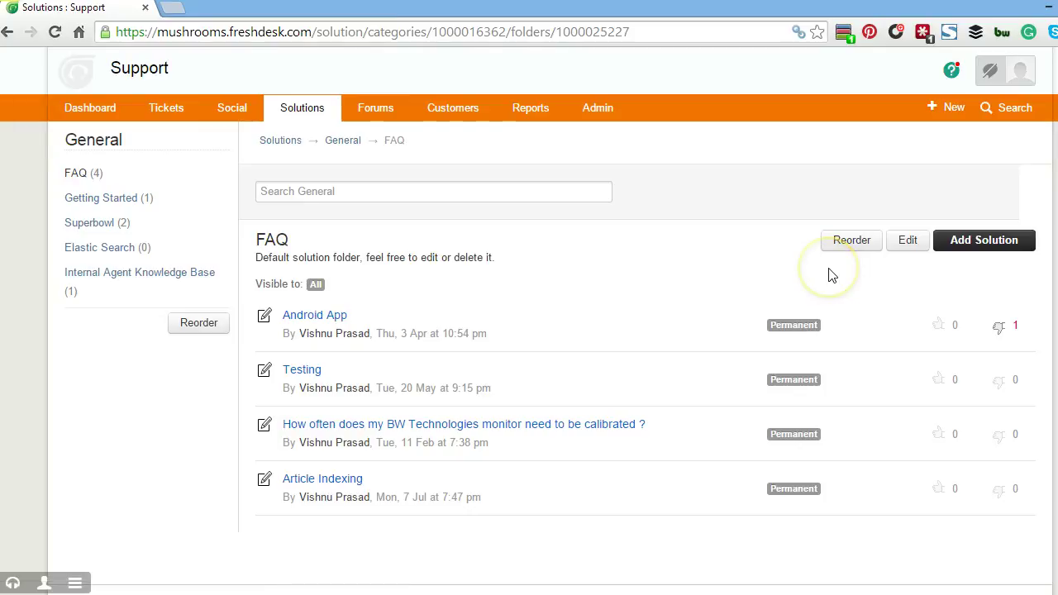
# Step: Open the Feedback widget settings in the admin area and look through the popup widget's button and form options
pyautogui.click(608, 108)
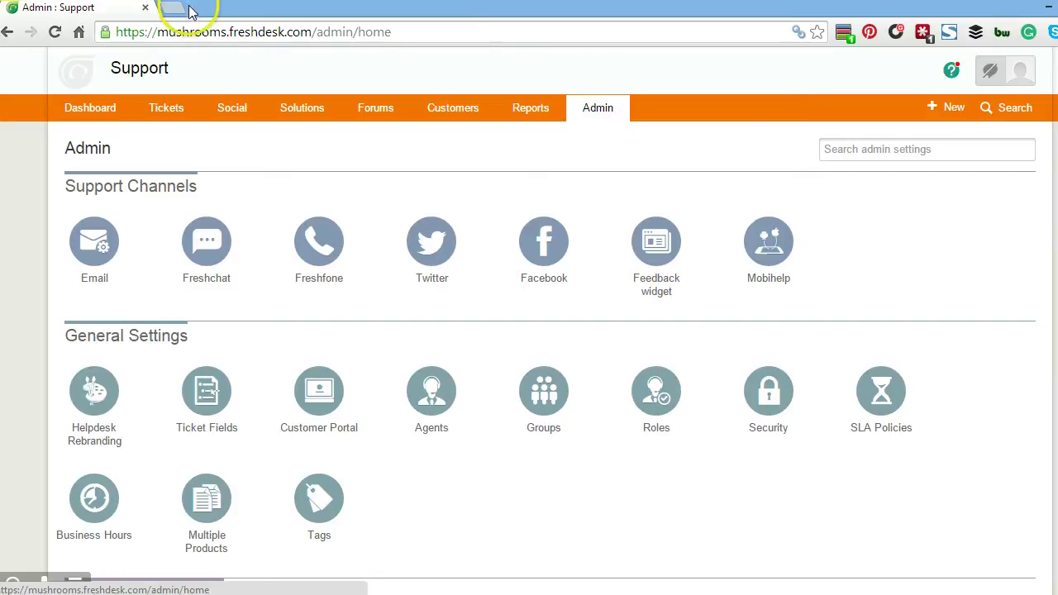
pyautogui.moveTo(159, 33); pyautogui.dragTo(309, 31)
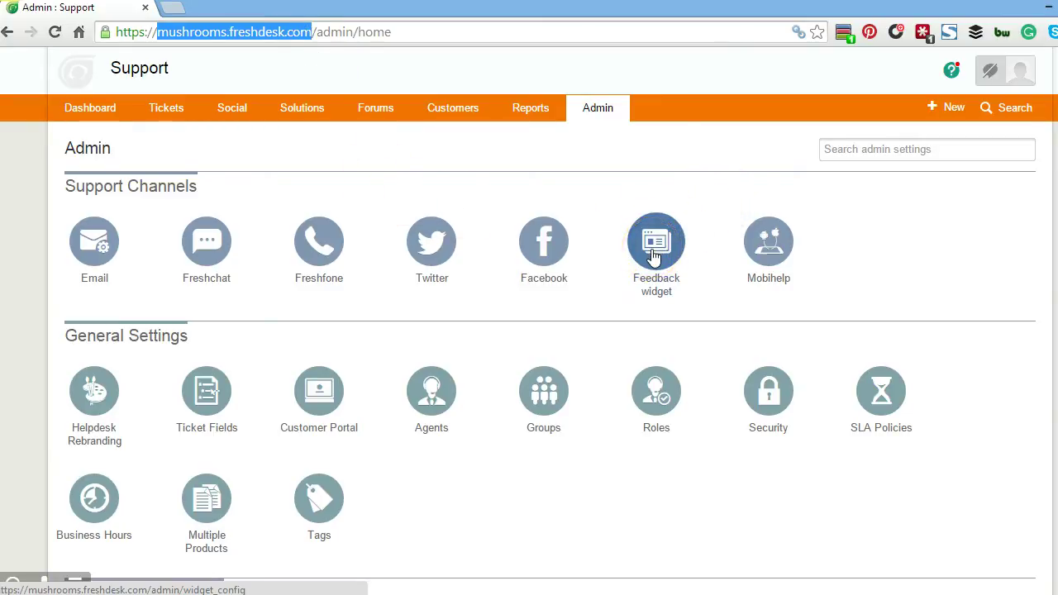
pyautogui.click(655, 252)
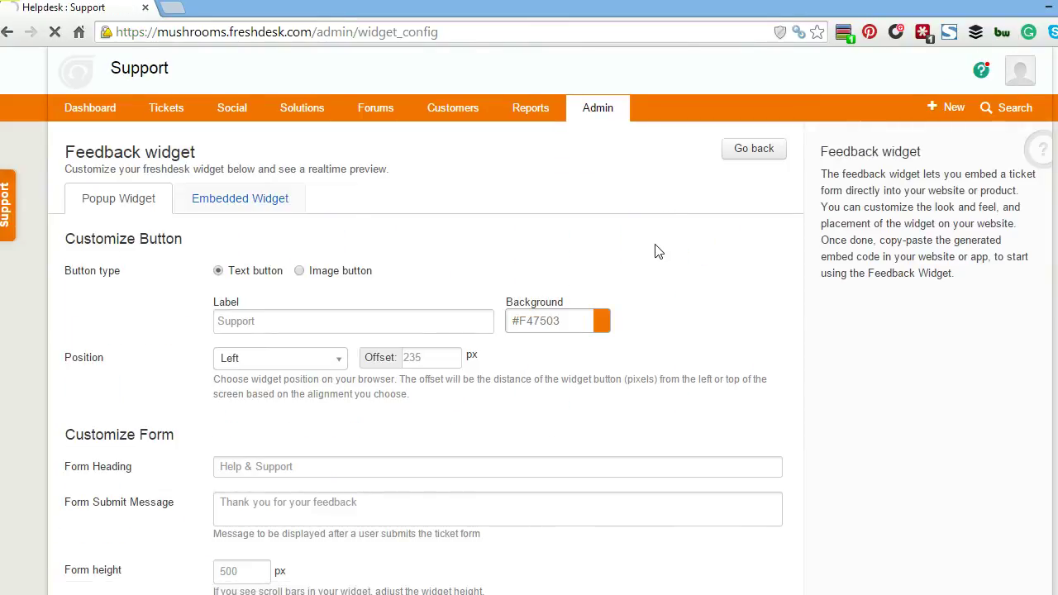
pyautogui.click(734, 290)
pyautogui.scroll(-4, 735, 291)
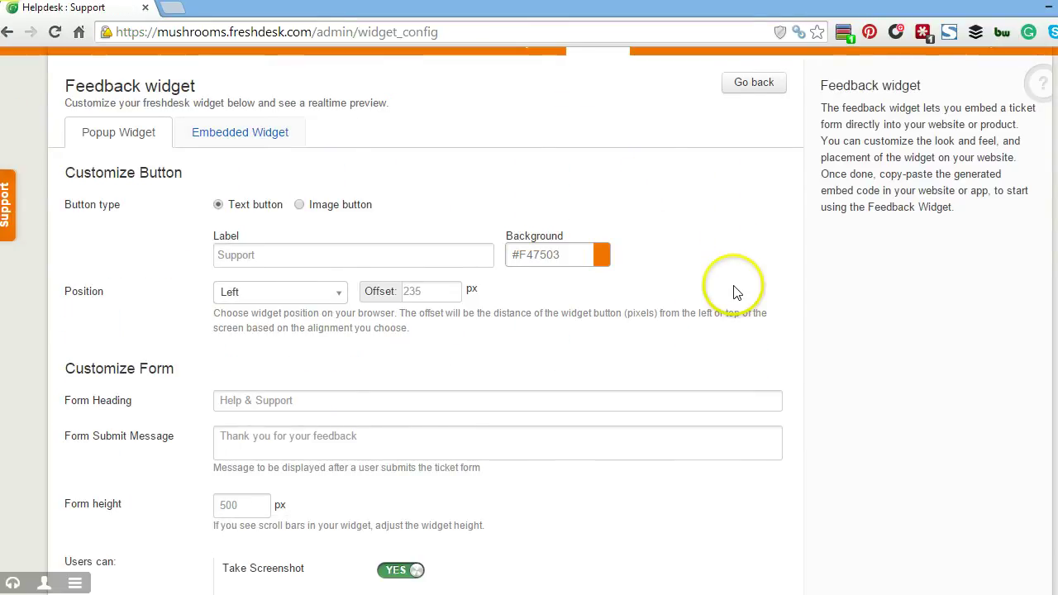
# Step: Switch the Feedback widget settings to the embedded widget and look through its form options and widget code
pyautogui.scroll(3, 736, 290)
pyautogui.scroll(-3, 735, 291)
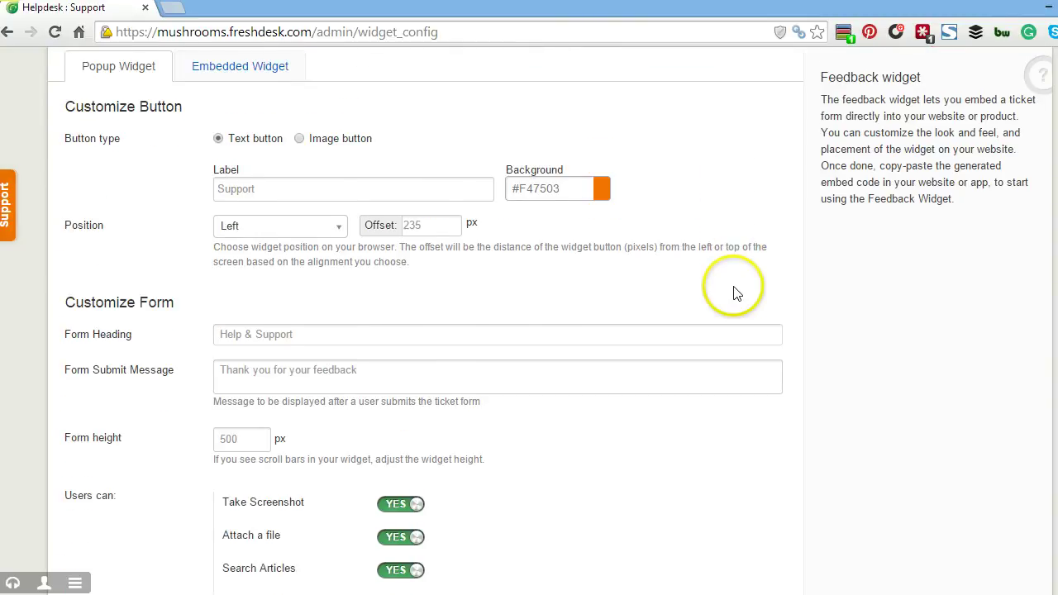
pyautogui.scroll(5, 736, 291)
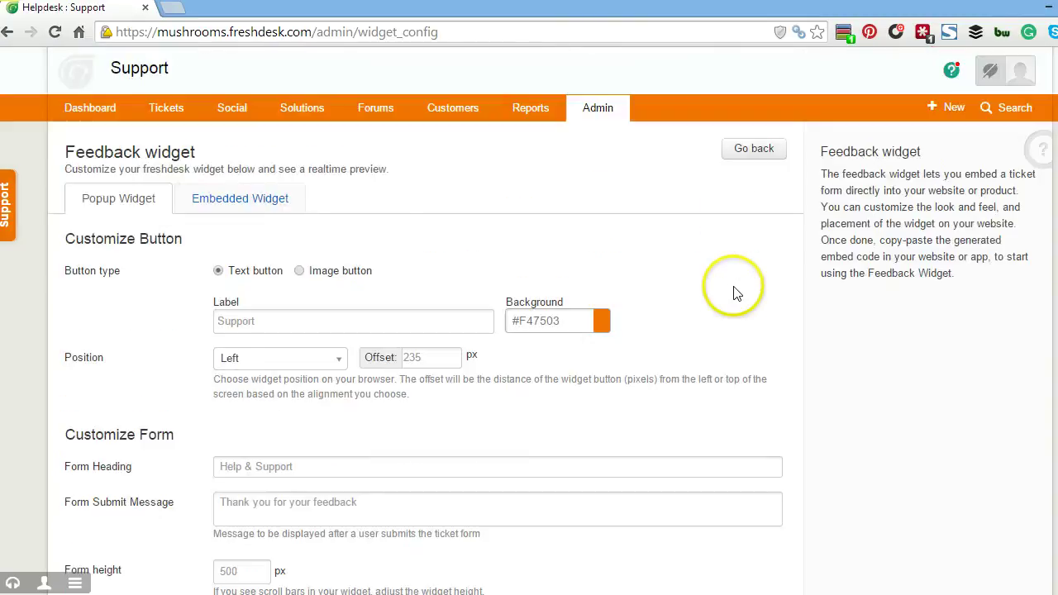
pyautogui.click(245, 199)
pyautogui.scroll(-2, 468, 292)
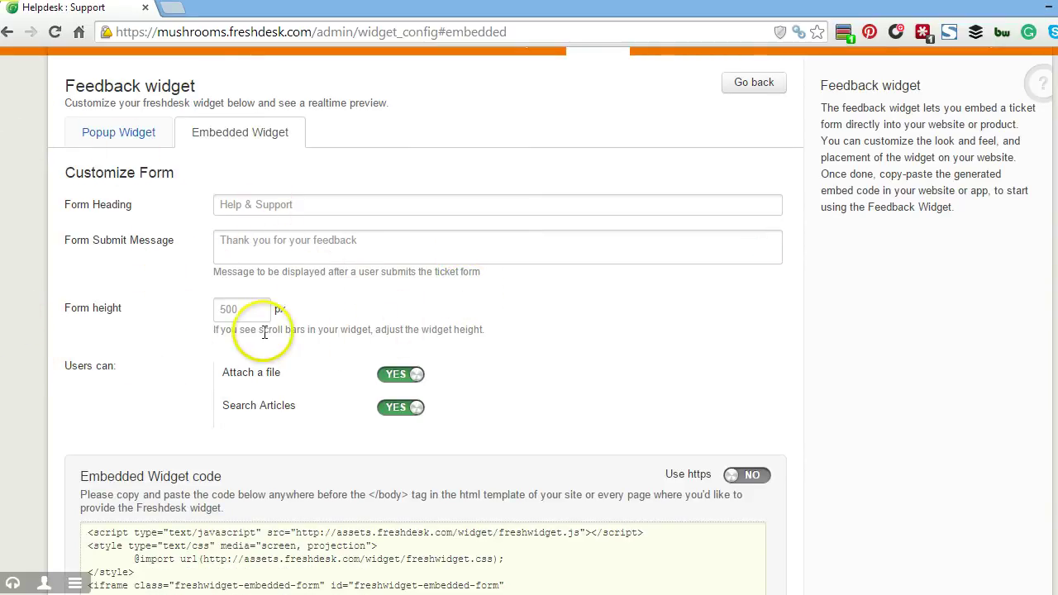
pyautogui.scroll(-2, 264, 339)
pyautogui.scroll(-3, 265, 339)
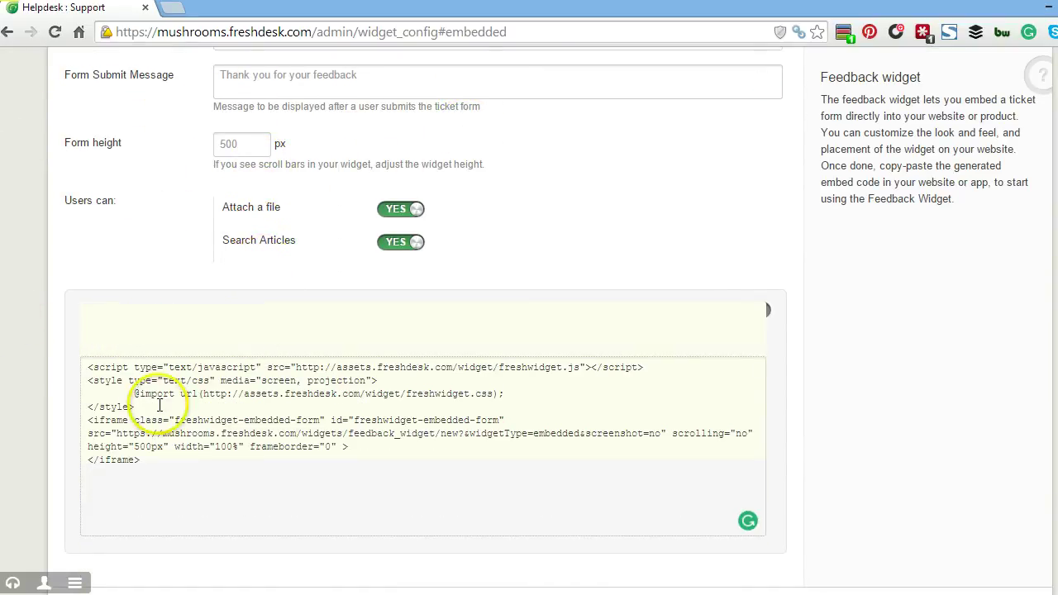
# Step: Highlight the entire embedded widget code and clear the selection again
pyautogui.click(182, 438)
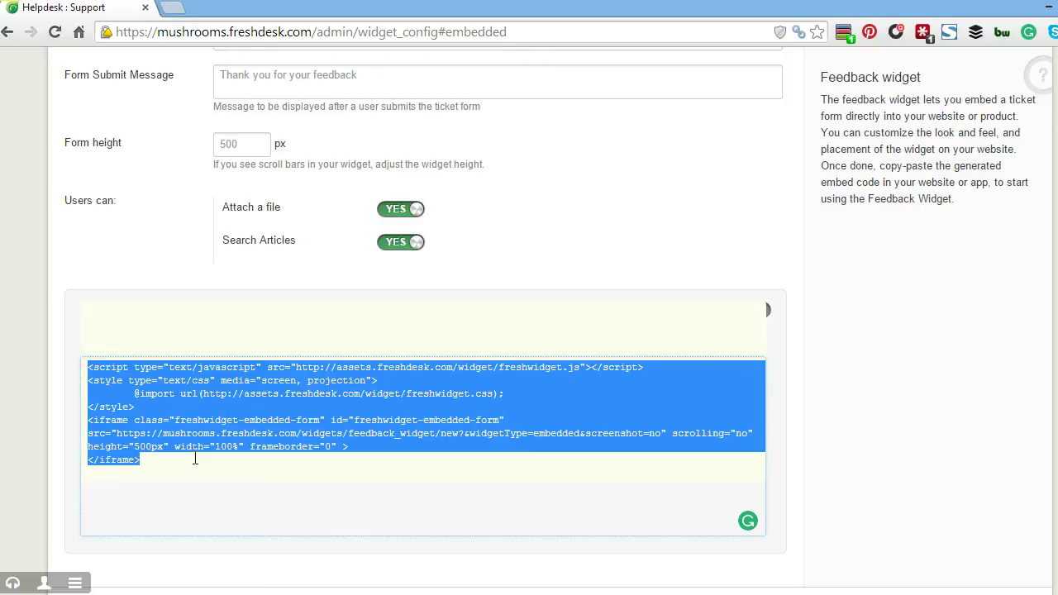
pyautogui.click(374, 366)
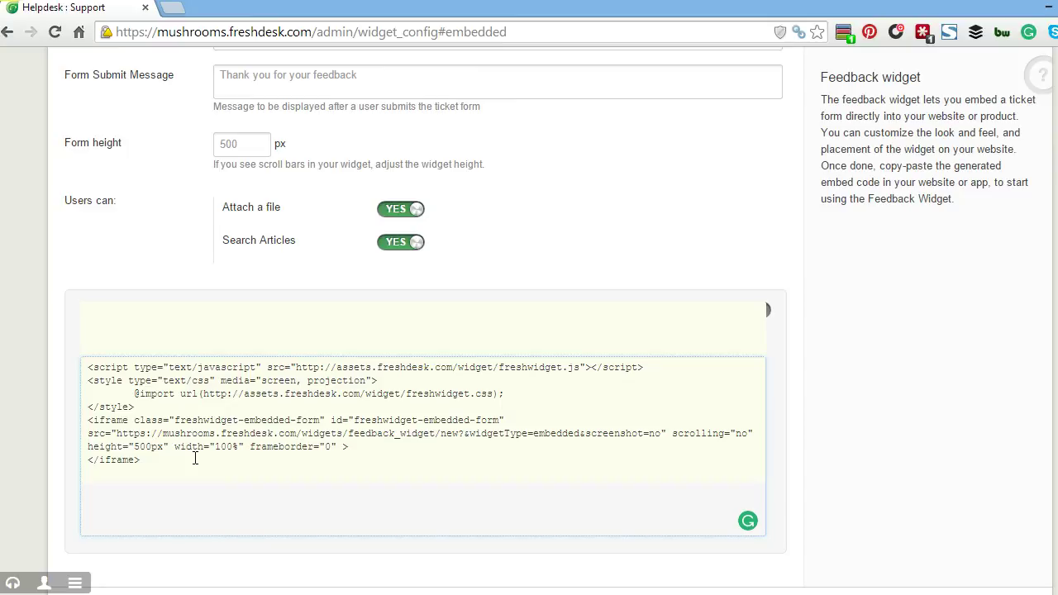
pyautogui.click(941, 398)
pyautogui.scroll(3, 496, 330)
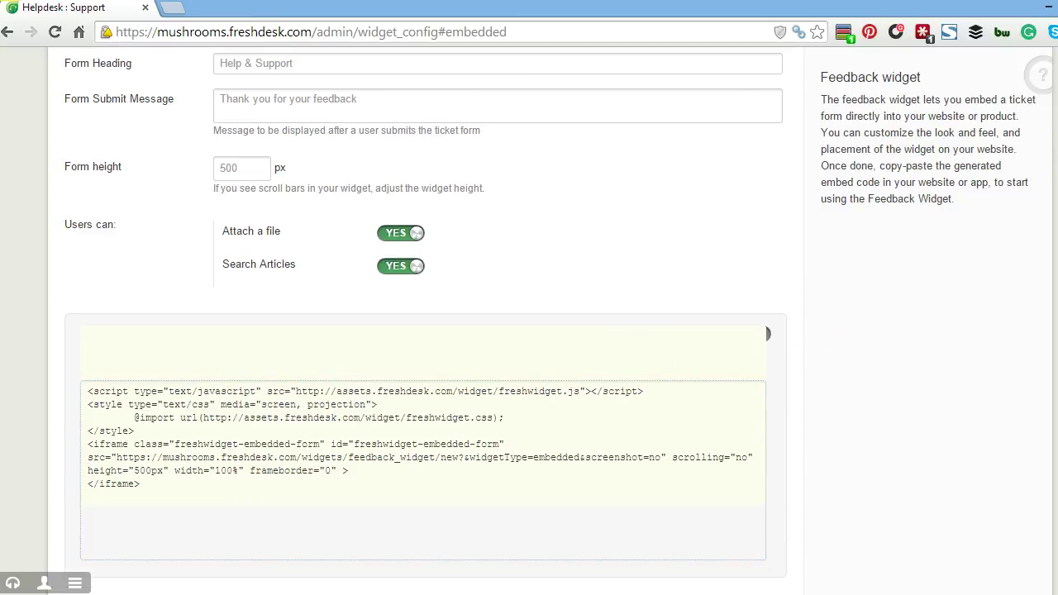
# Step: Leave the Feedback widget settings and view the Solutions category overview, ending on the admin settings overview
pyautogui.click(588, 110)
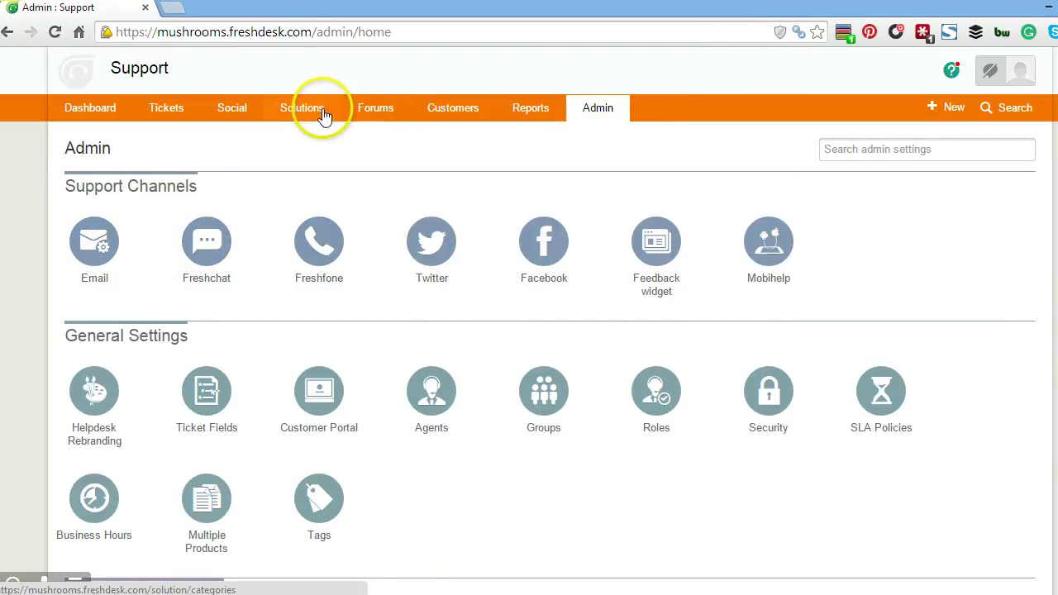
pyautogui.click(322, 110)
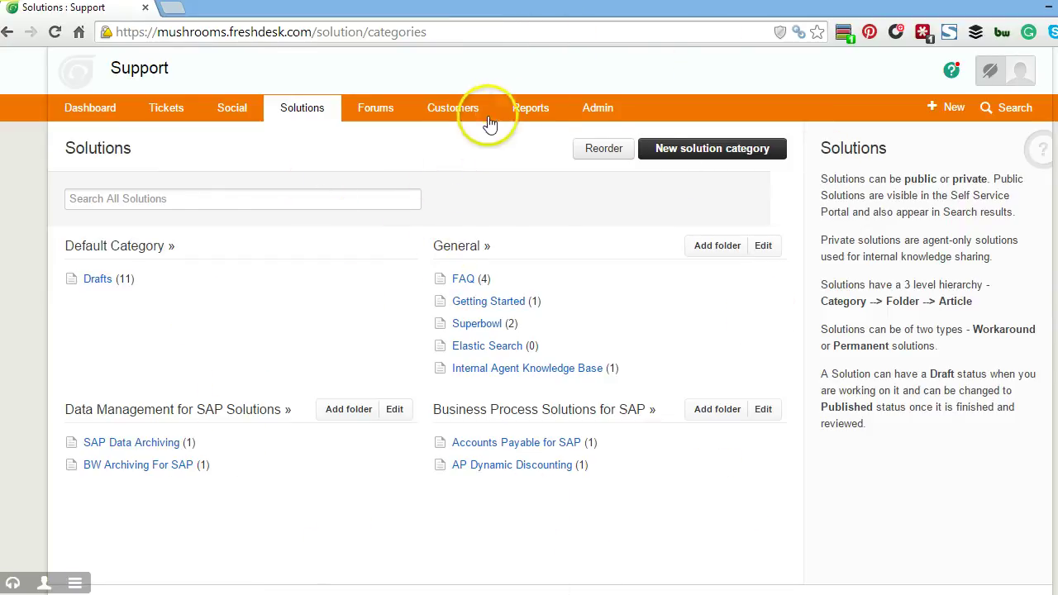
pyautogui.click(593, 114)
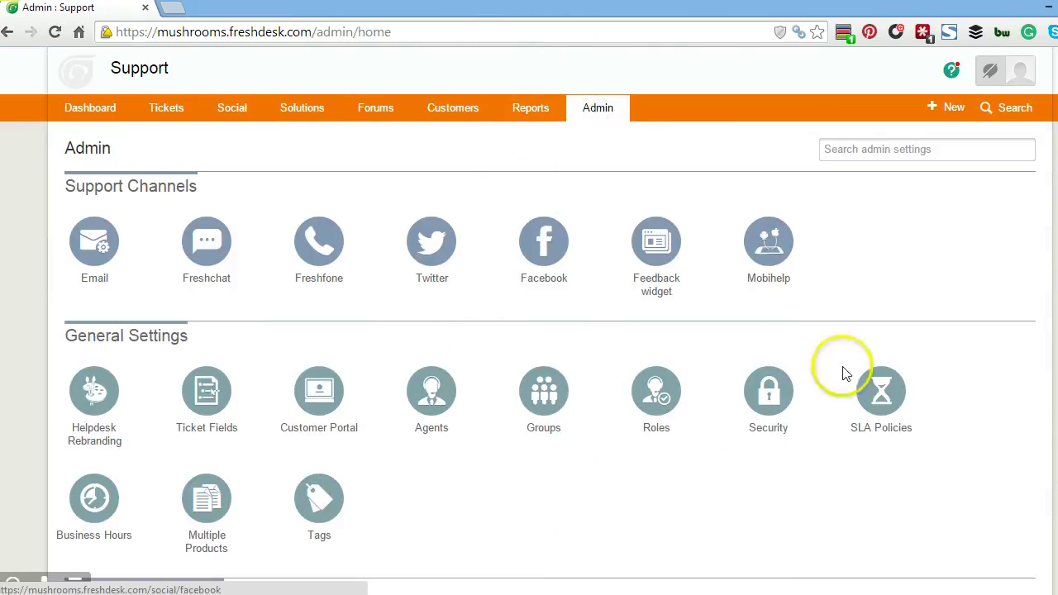